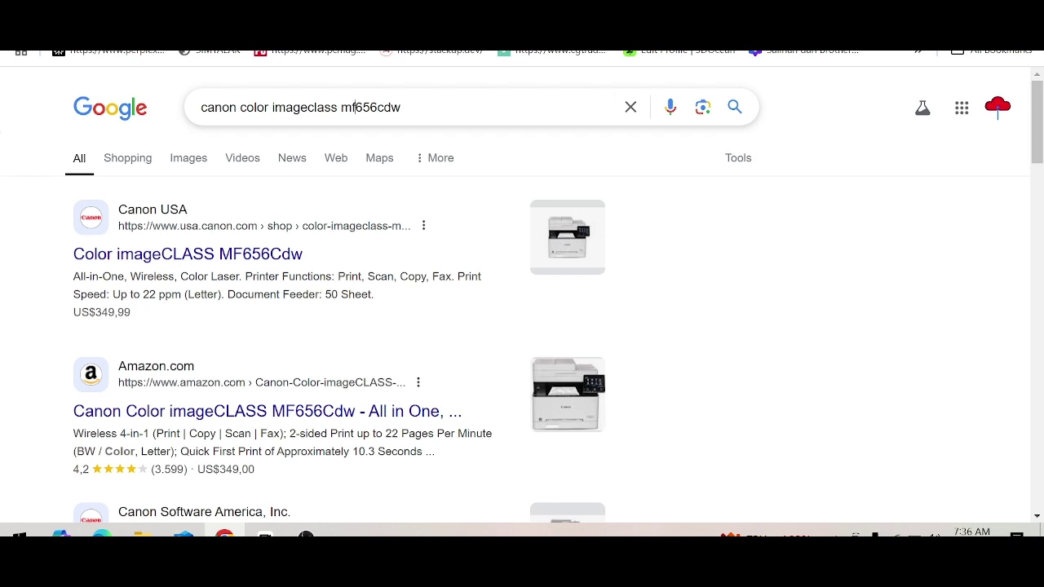
Extend the Google search to "canon color imageclass mf656cdw driver download" and run it
click(354, 107)
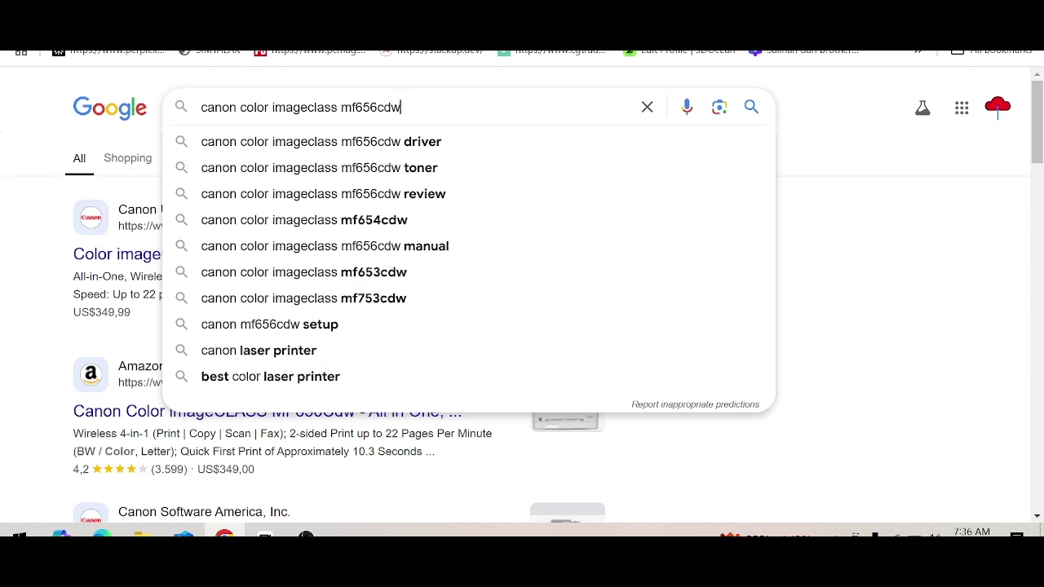
text(driver)
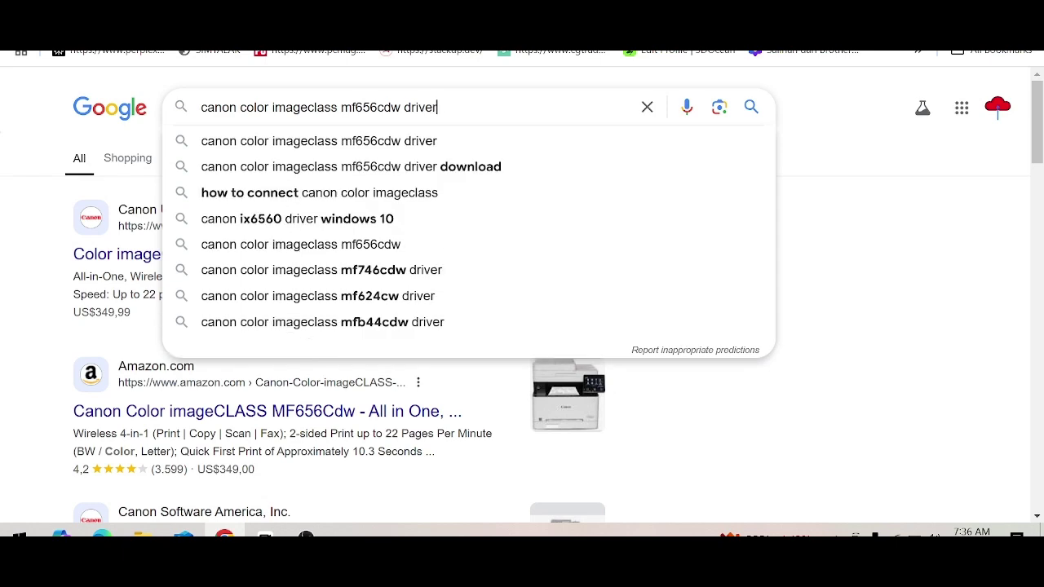
text( download)
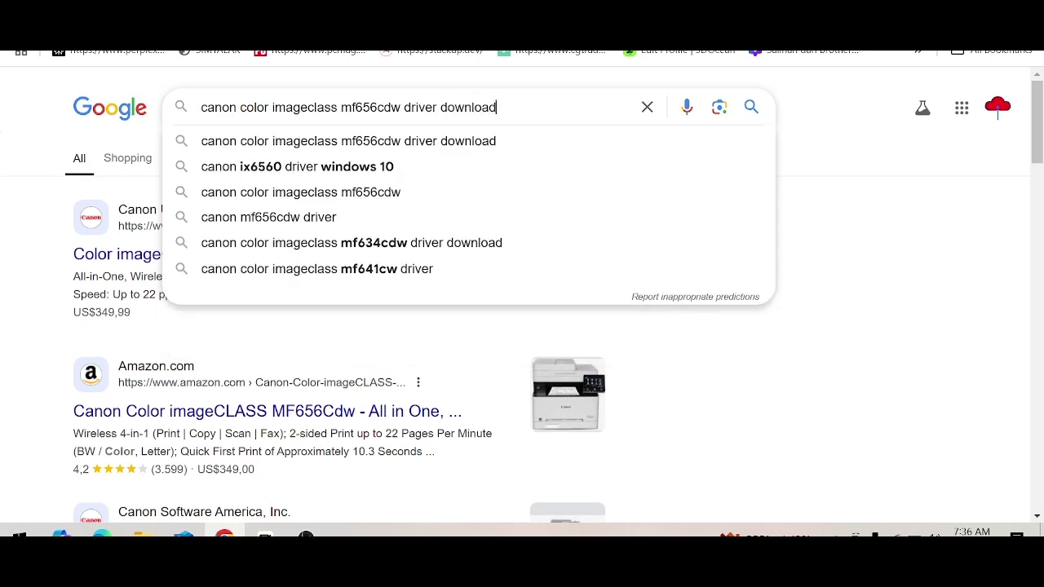
key(Return)
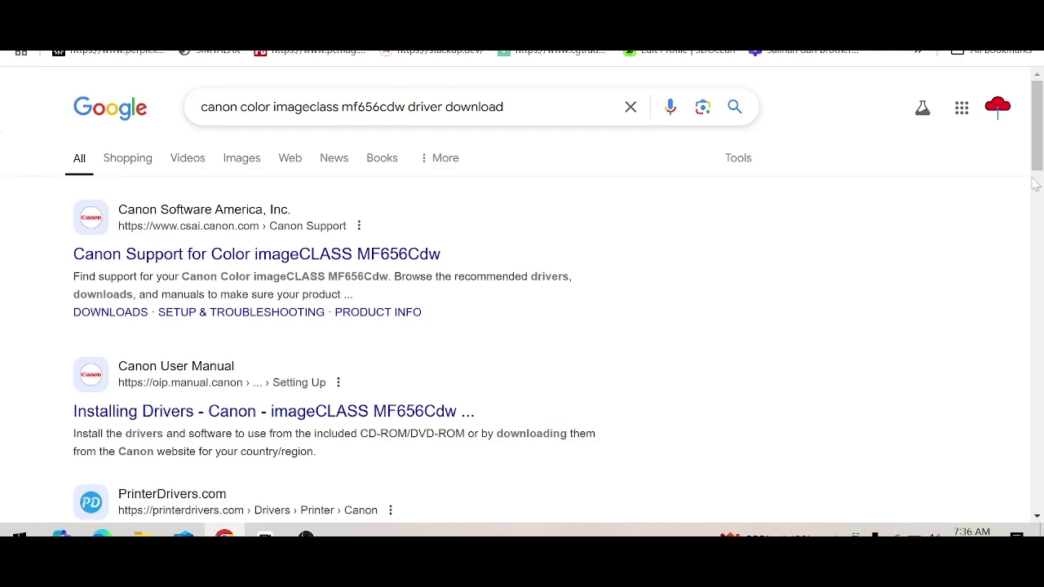
Open the Canon Support result for the Color imageCLASS MF656Cdw and expand its Software & Drivers downloads section
scroll(1030, 193, down, 3)
drag(1037, 189, 1038, 163)
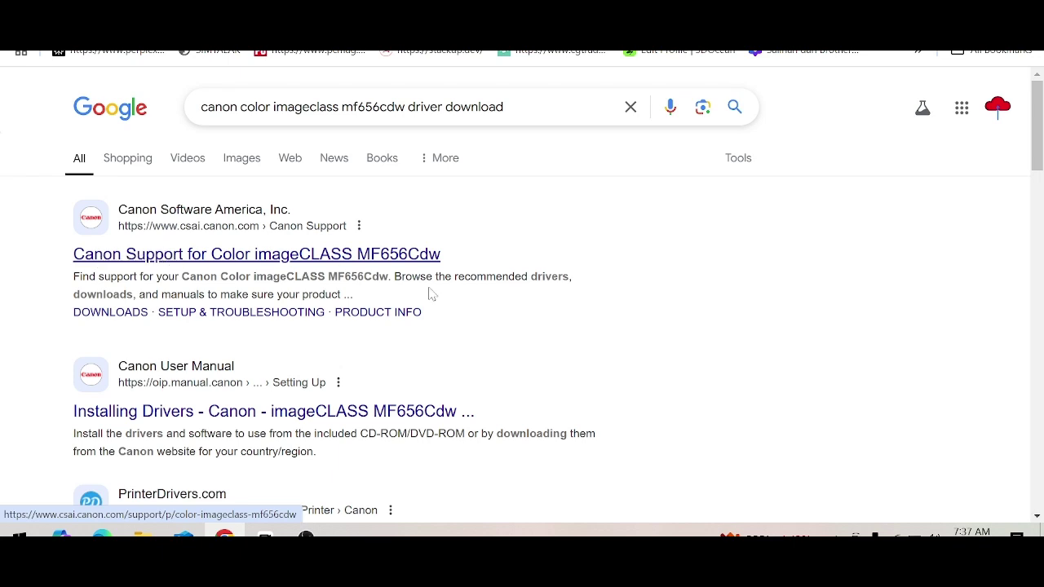
click(349, 261)
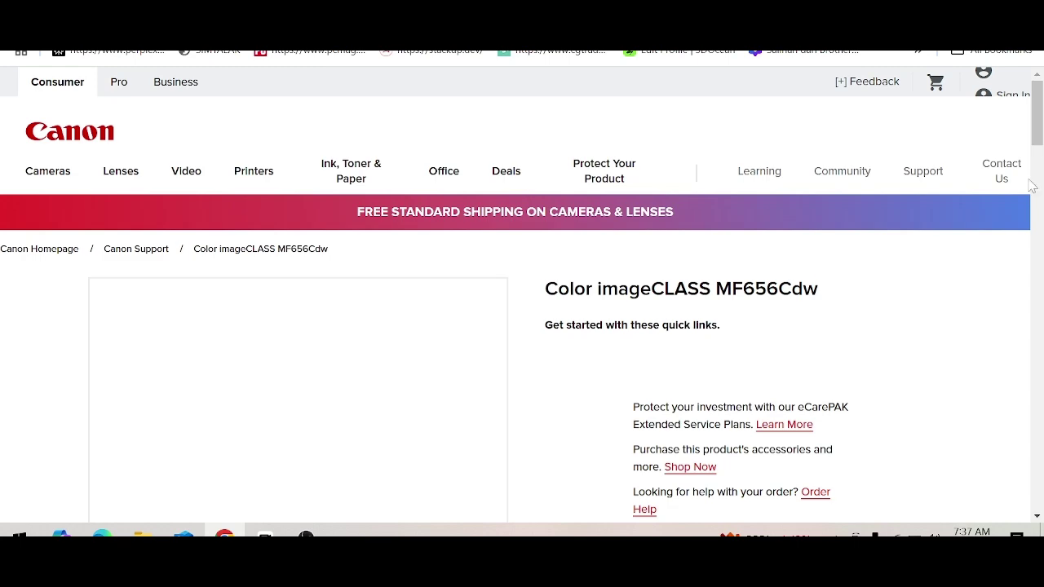
scroll(1039, 122, down, 3)
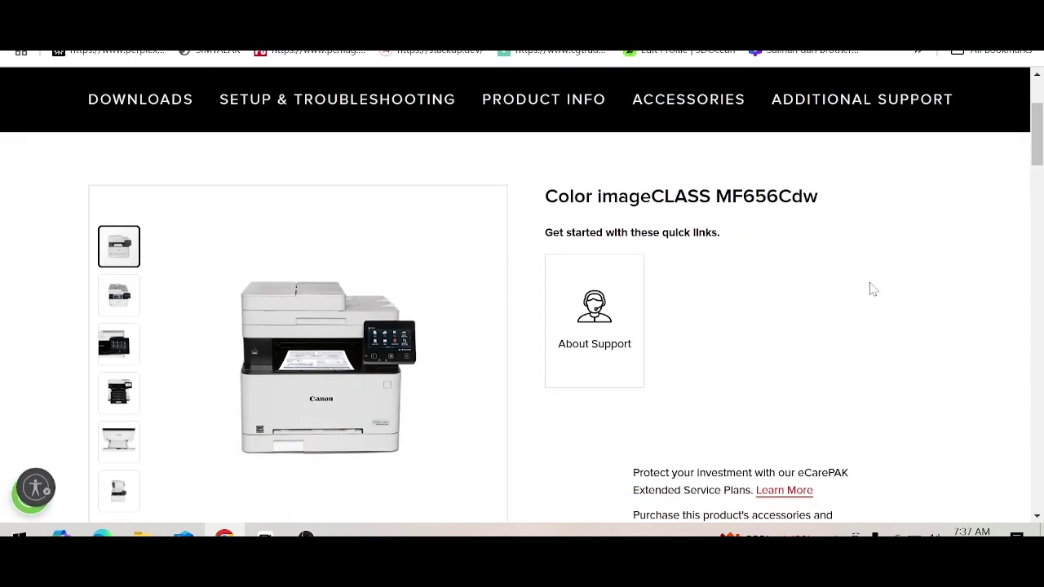
drag(1039, 147, 1039, 204)
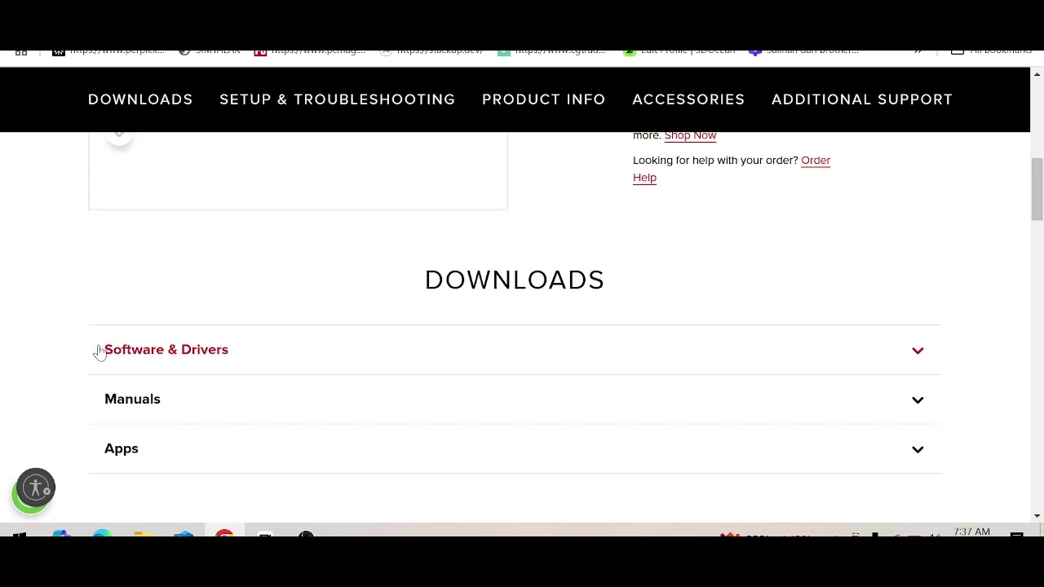
click(322, 347)
drag(1038, 157, 1037, 183)
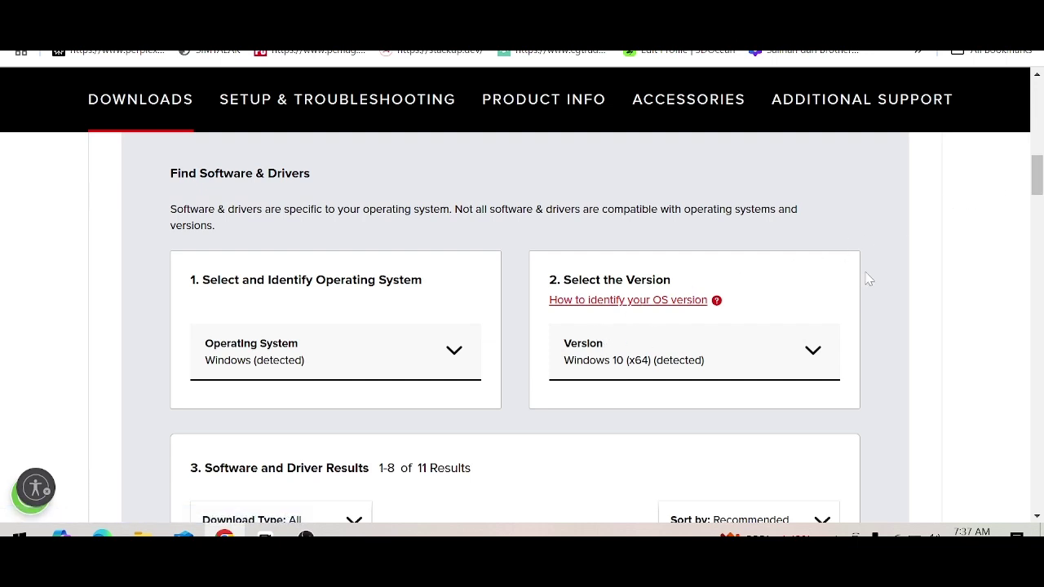
Filter the downloads by operating system Linux and version Linux MIPS, and look through the listed files
click(446, 361)
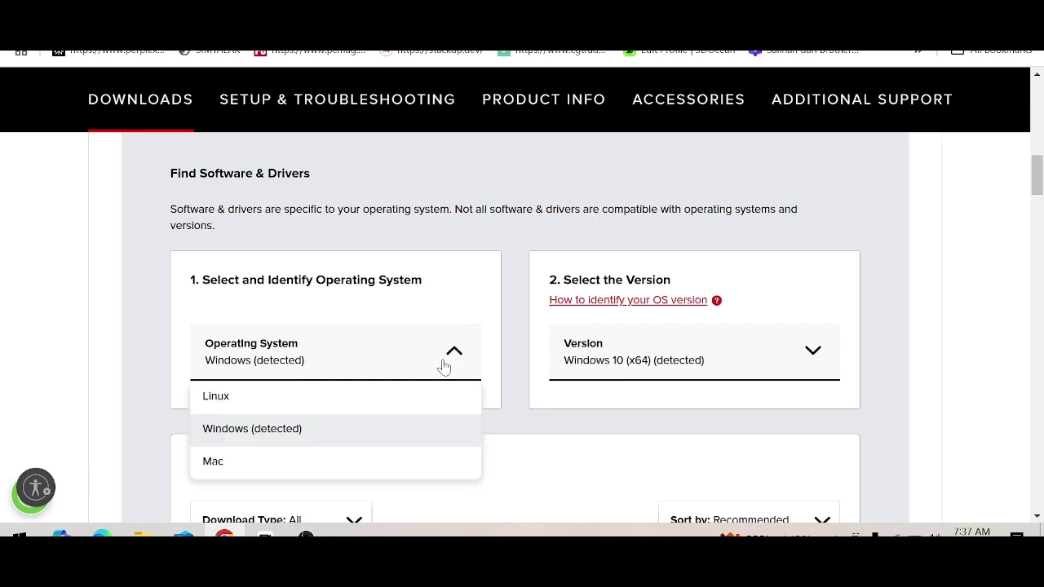
click(272, 401)
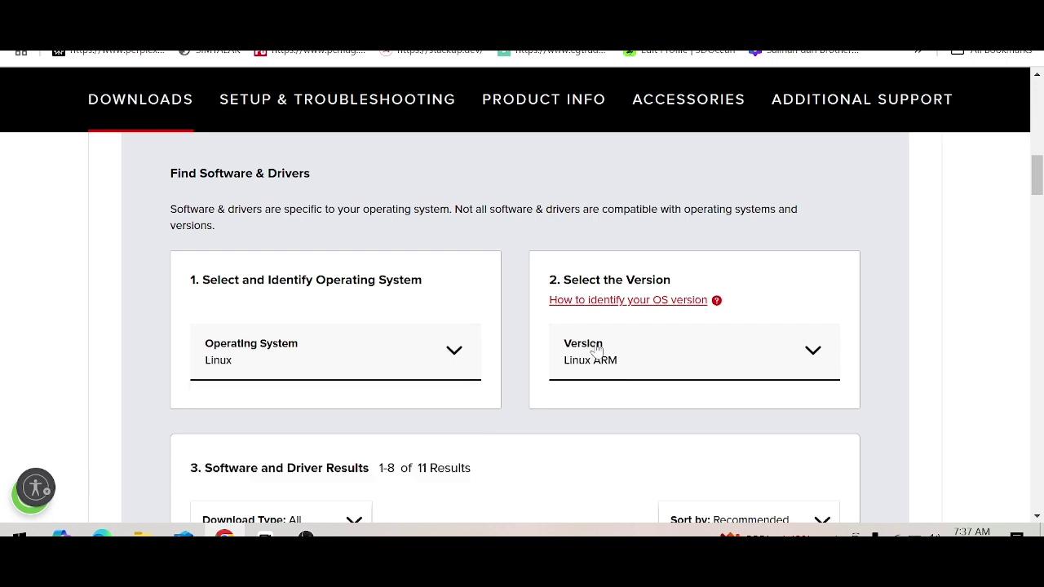
click(595, 363)
click(587, 432)
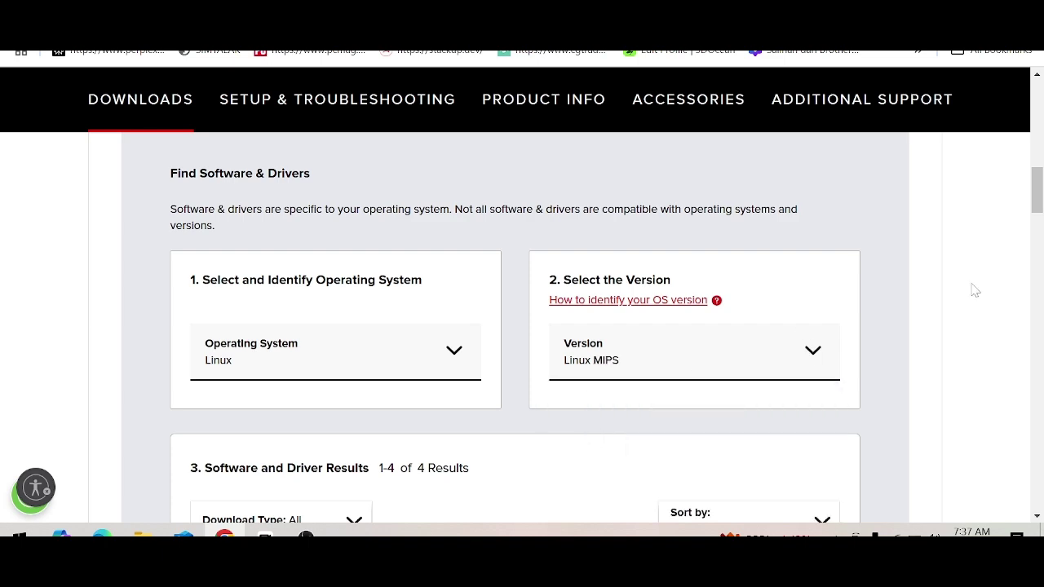
drag(1038, 200, 1038, 231)
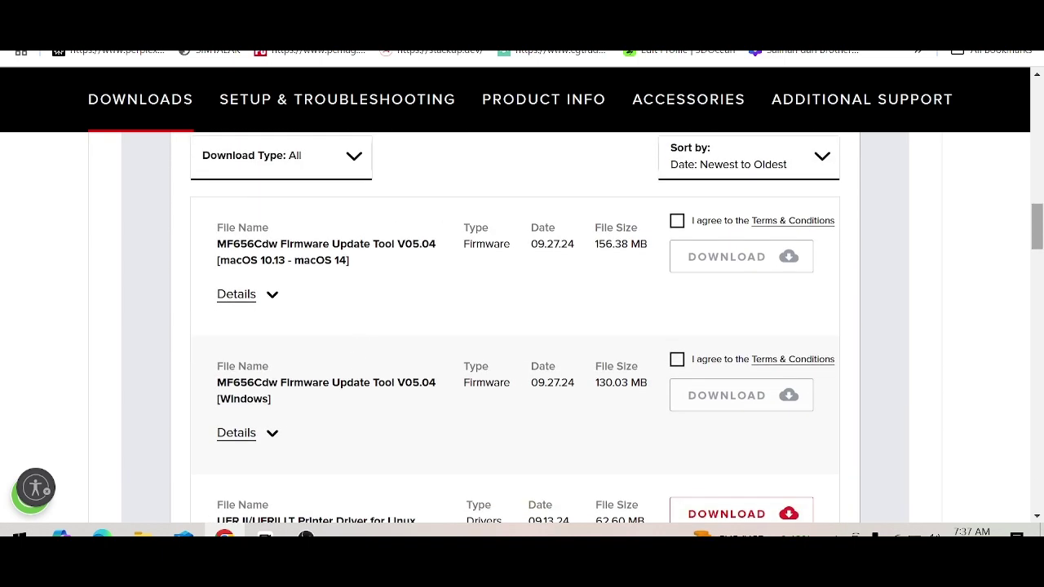
drag(1038, 230, 1036, 199)
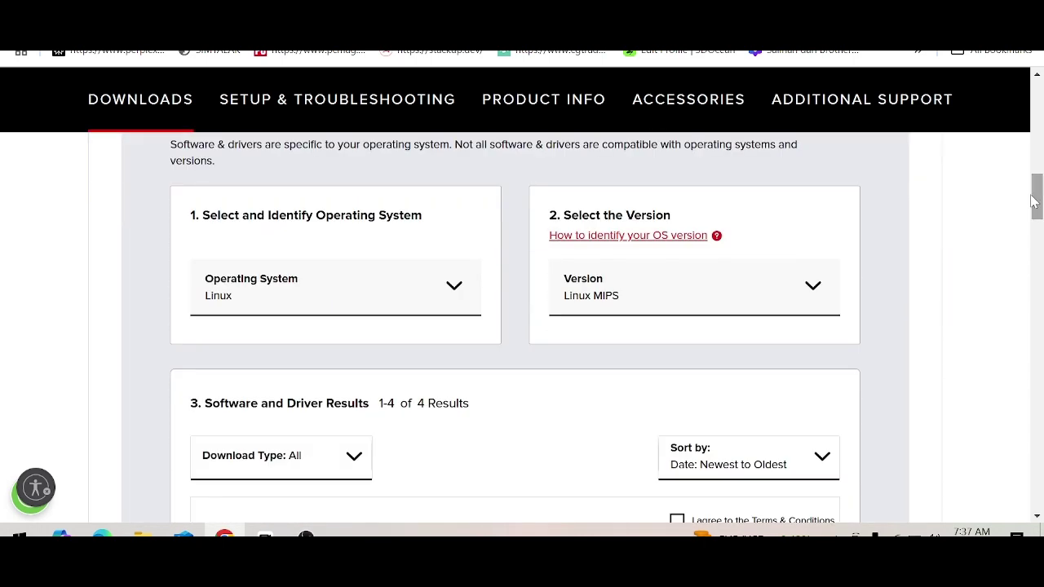
Switch the operating system to Mac, browse the available macOS versions, and look through the files for macOS Sequoia v15
click(345, 285)
click(269, 397)
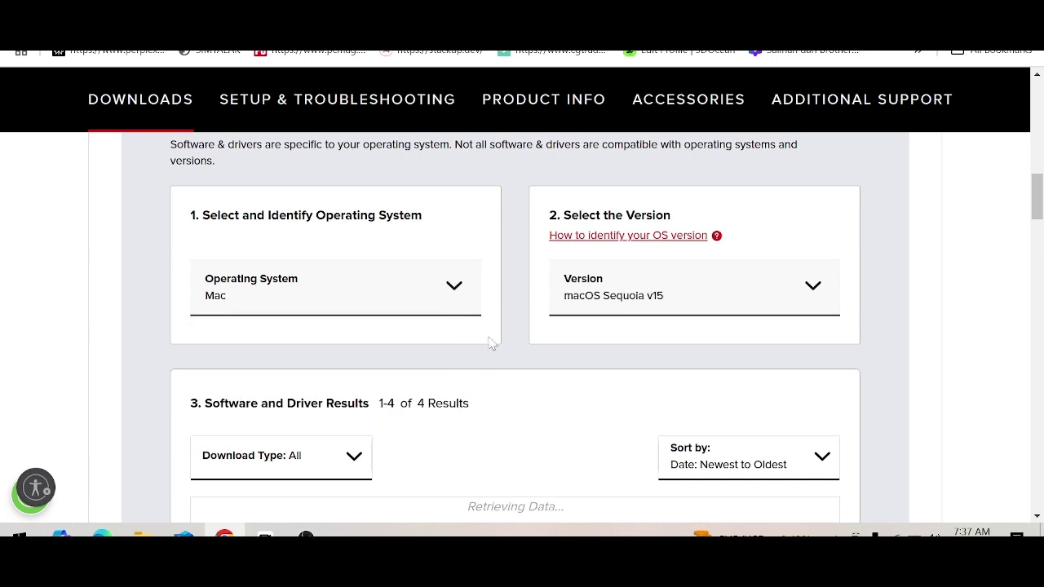
click(706, 311)
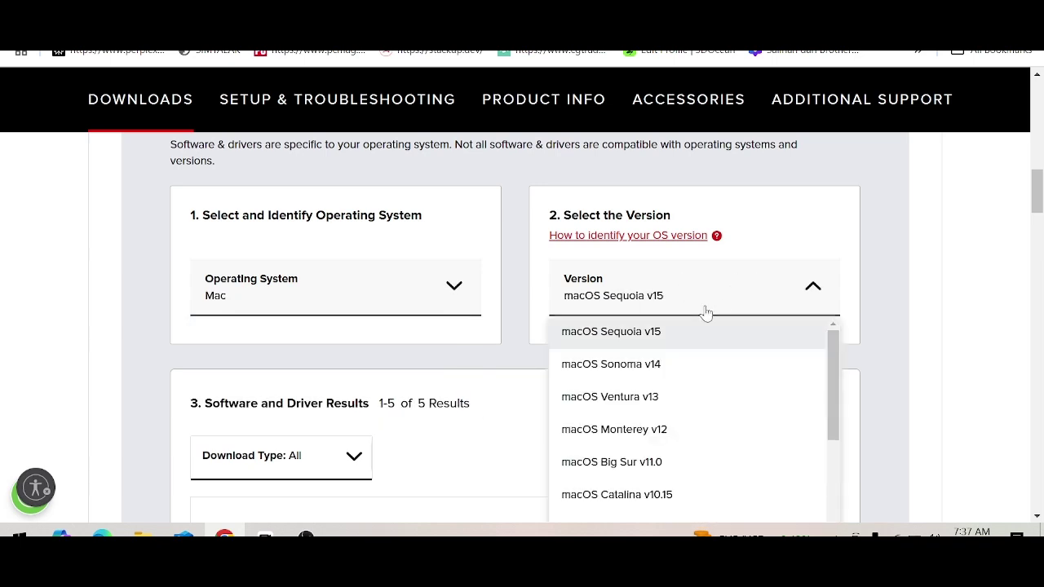
mouse_move(842, 356)
mouse_down()
mouse_move(829, 454)
mouse_move(835, 370)
mouse_up()
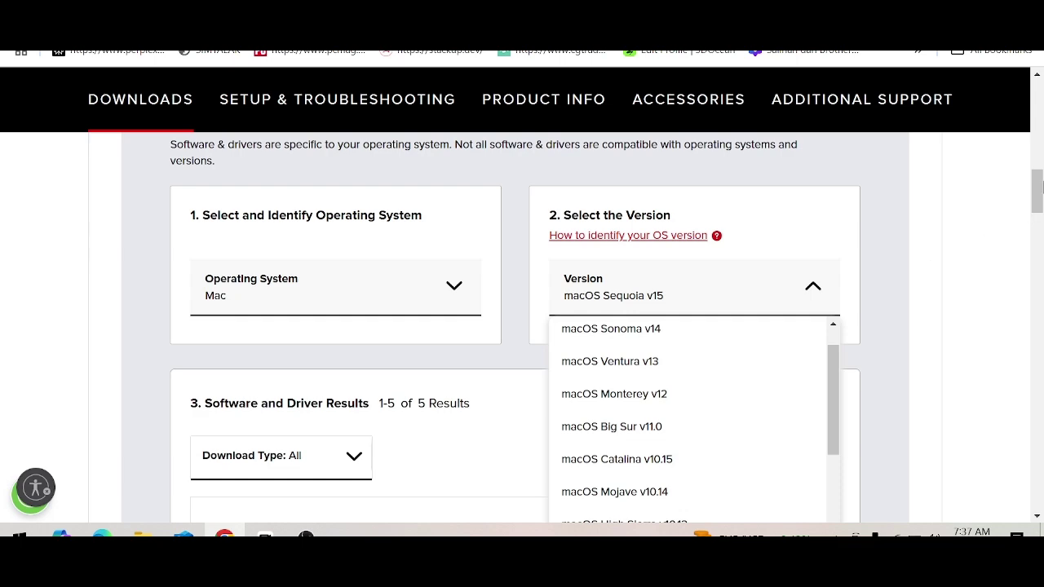
click(949, 278)
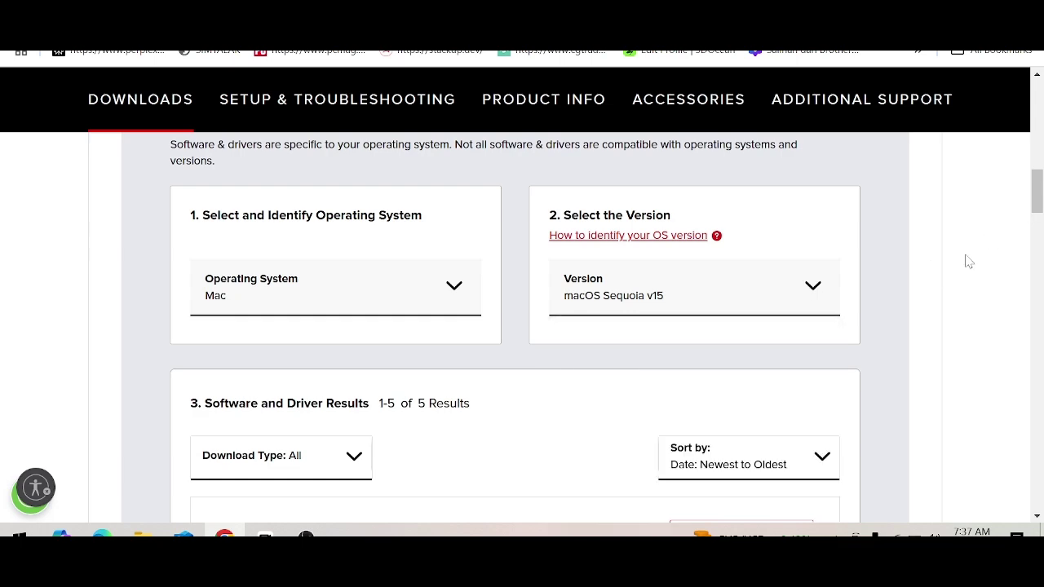
drag(1037, 208, 1034, 252)
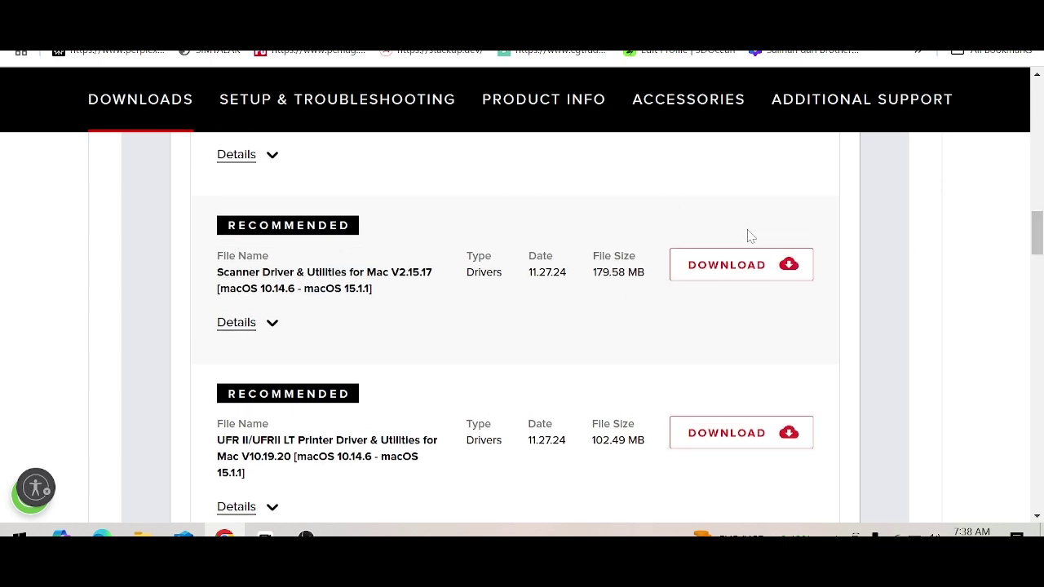
scroll(1040, 238, up, 4)
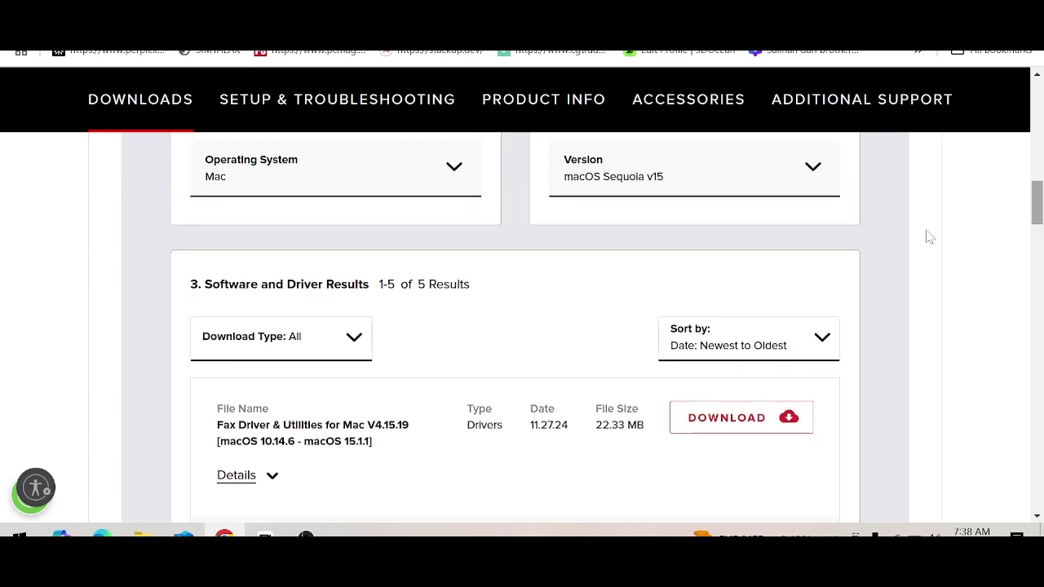
Set the operating system to Windows and choose Windows 11 as the version
click(444, 186)
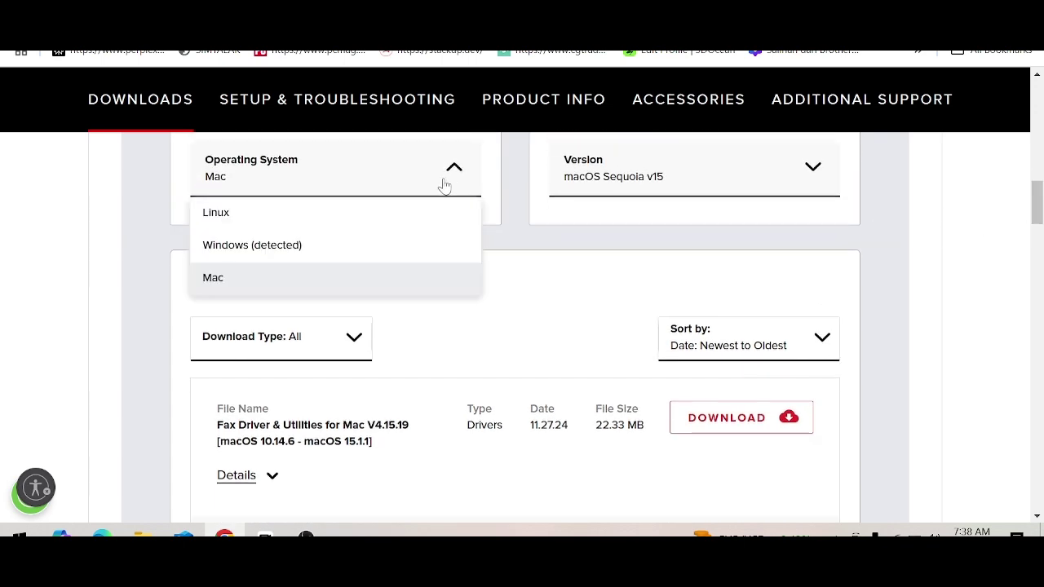
click(315, 254)
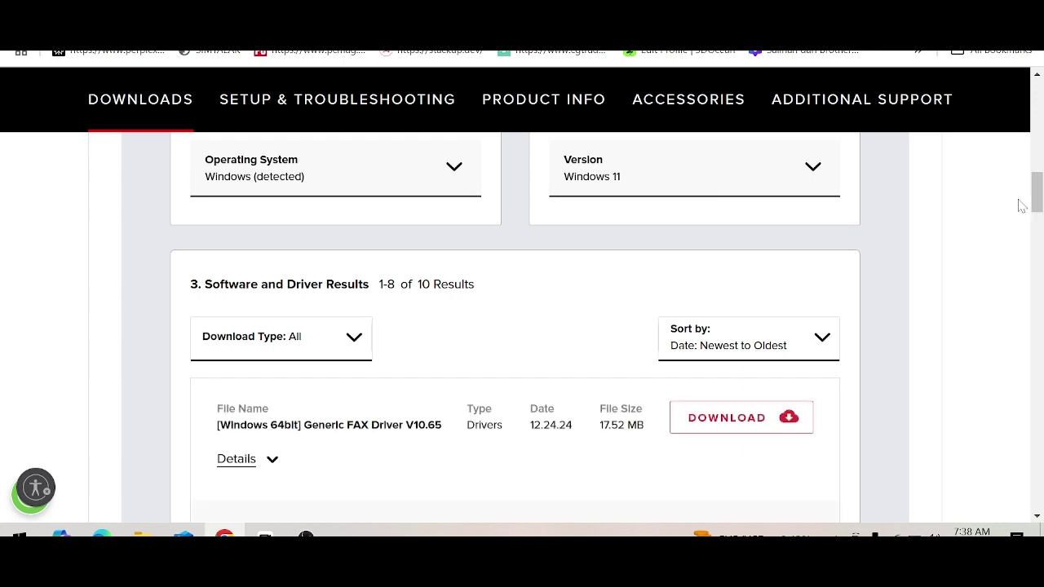
drag(1038, 200, 1039, 204)
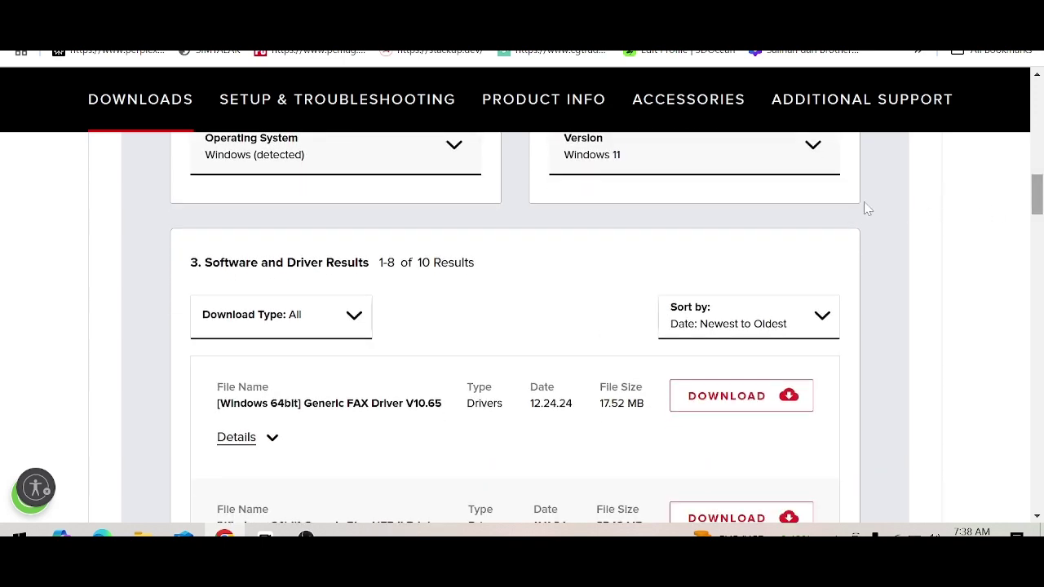
click(807, 159)
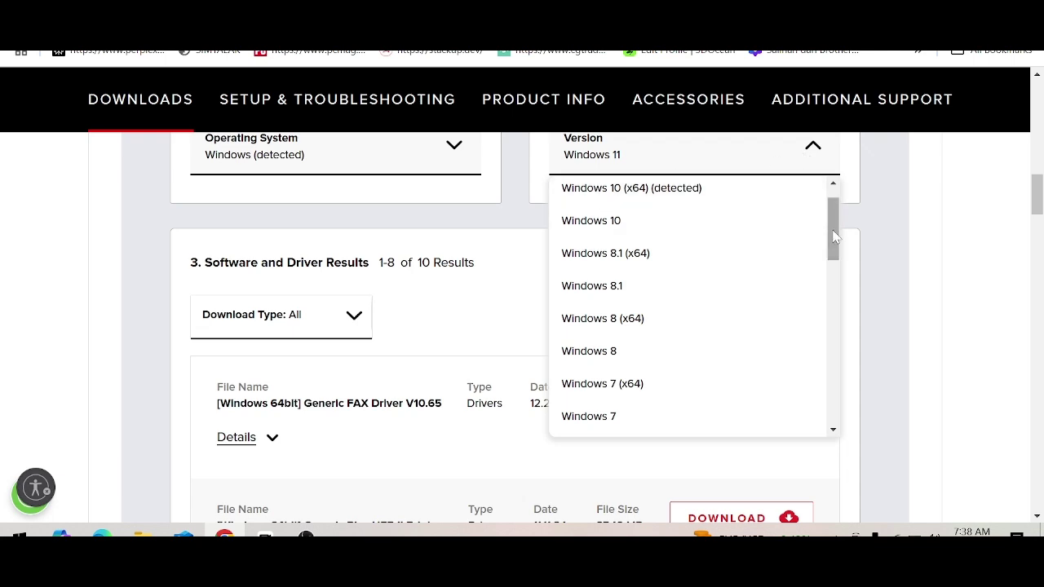
scroll(833, 236, up, 1)
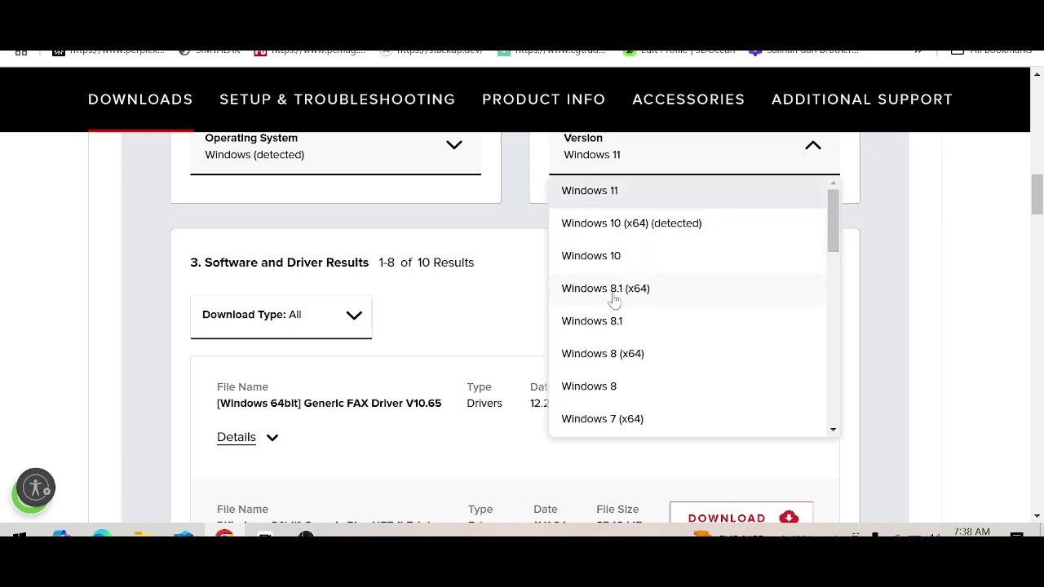
drag(833, 239, 838, 178)
click(597, 195)
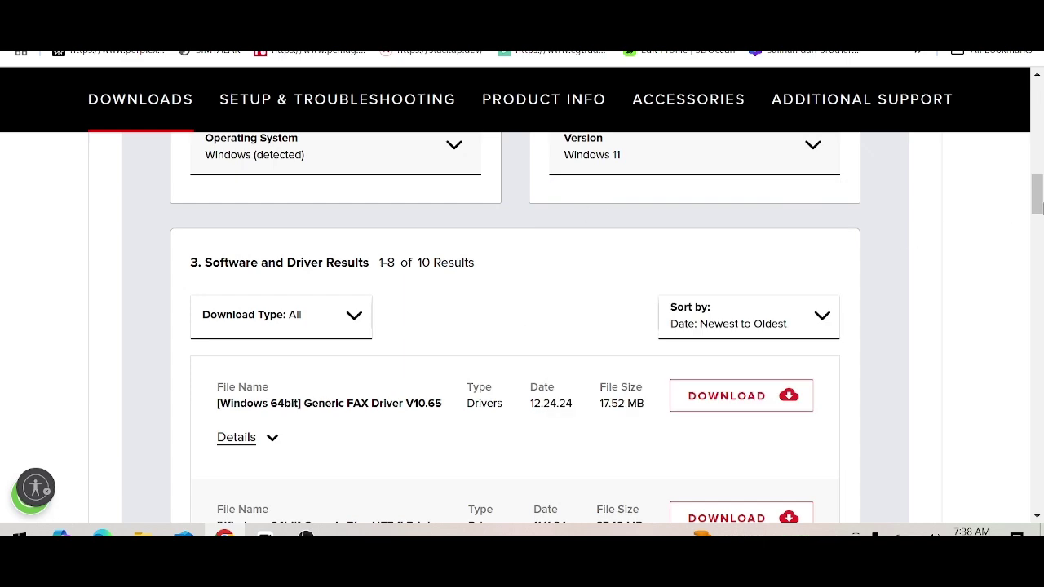
Load the remaining software and driver results and expand the details of the Master Setup (Windows) entry
drag(1037, 208, 1037, 306)
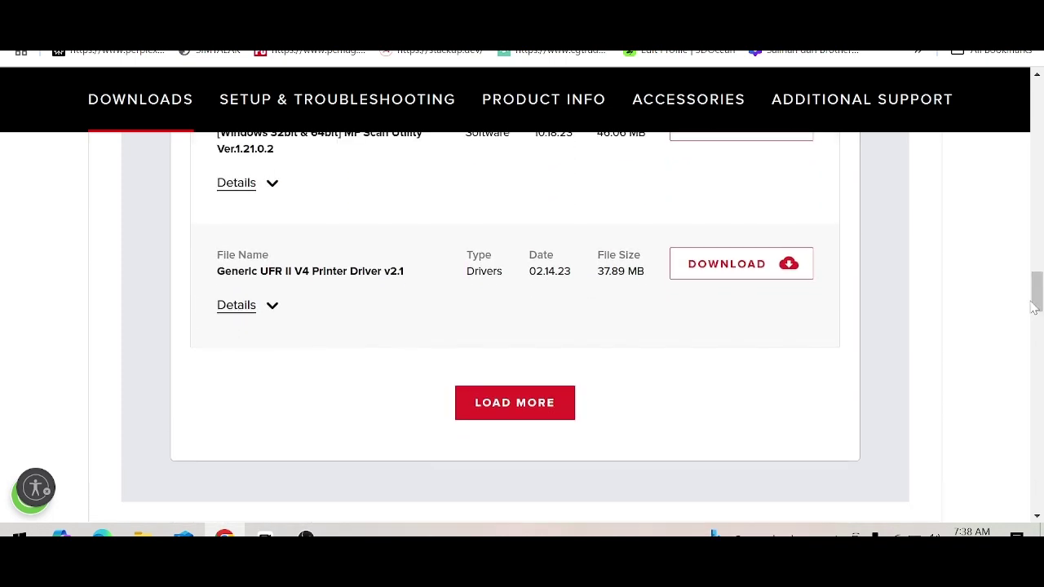
click(565, 407)
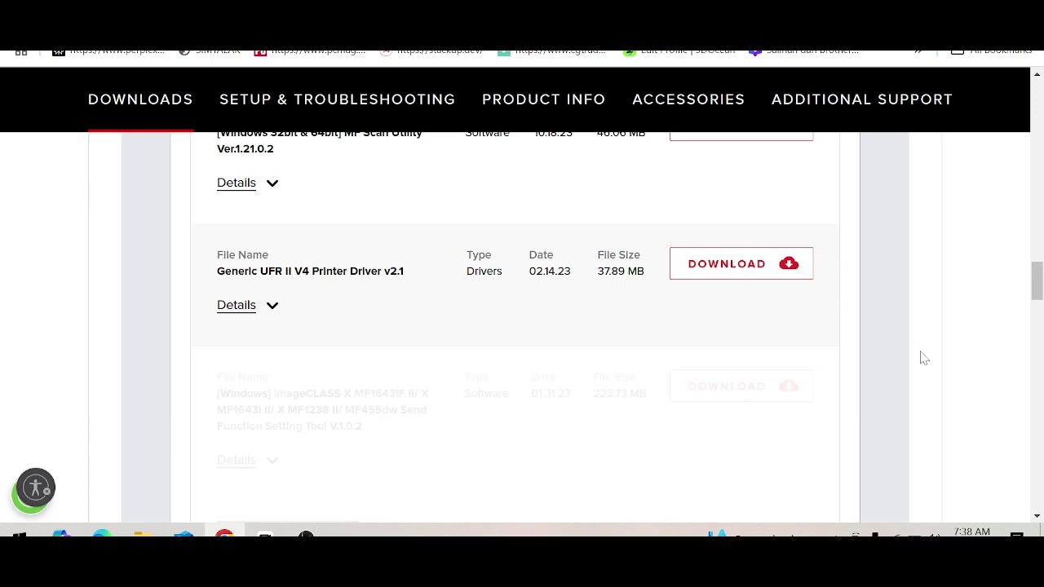
drag(1037, 292, 1037, 259)
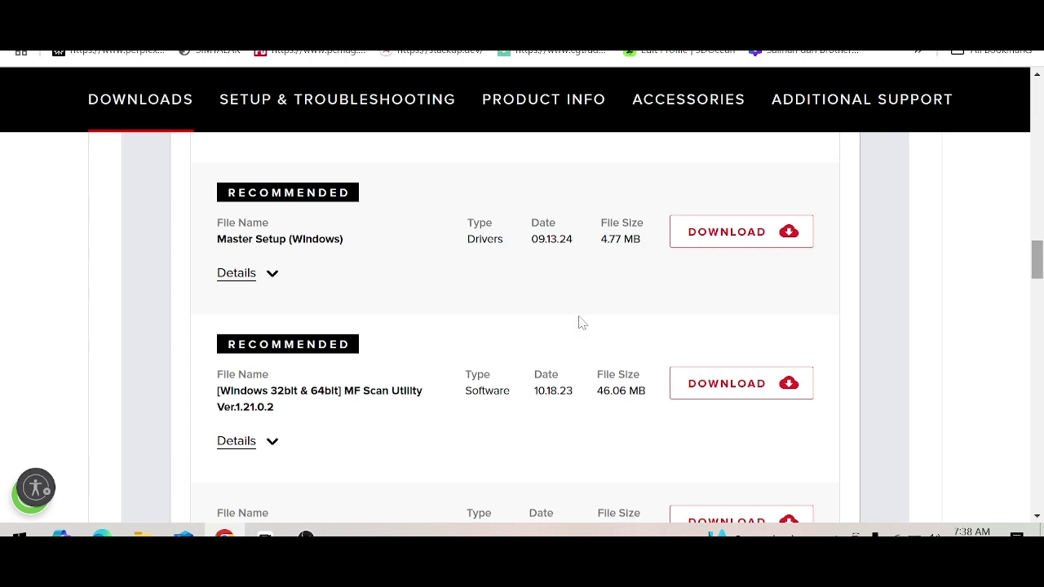
click(267, 282)
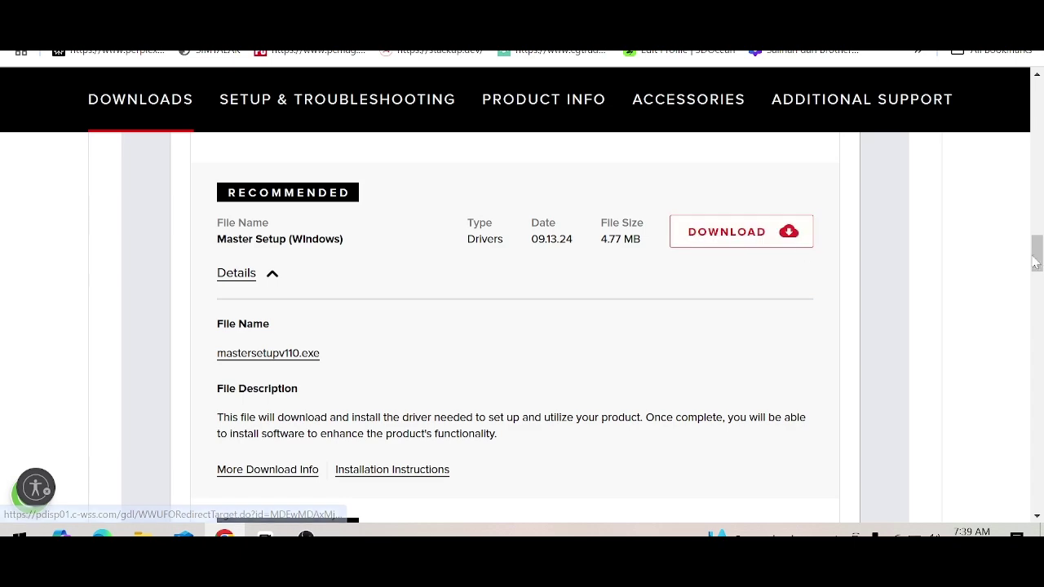
Look through the remaining entries and download the Generic UFR II V4 Printer Driver v2.1
drag(1037, 254, 1034, 283)
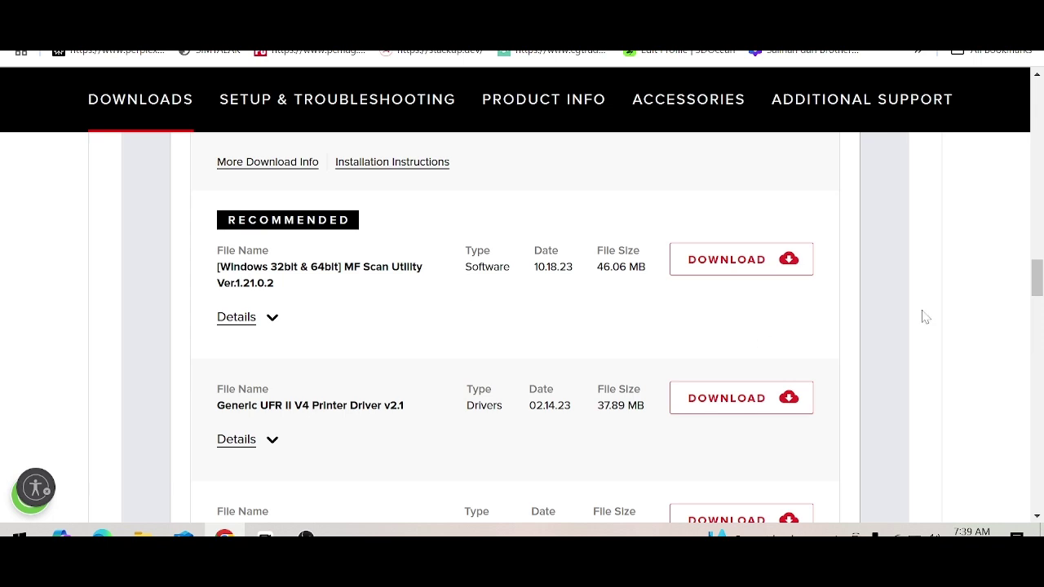
drag(1038, 287, 1038, 305)
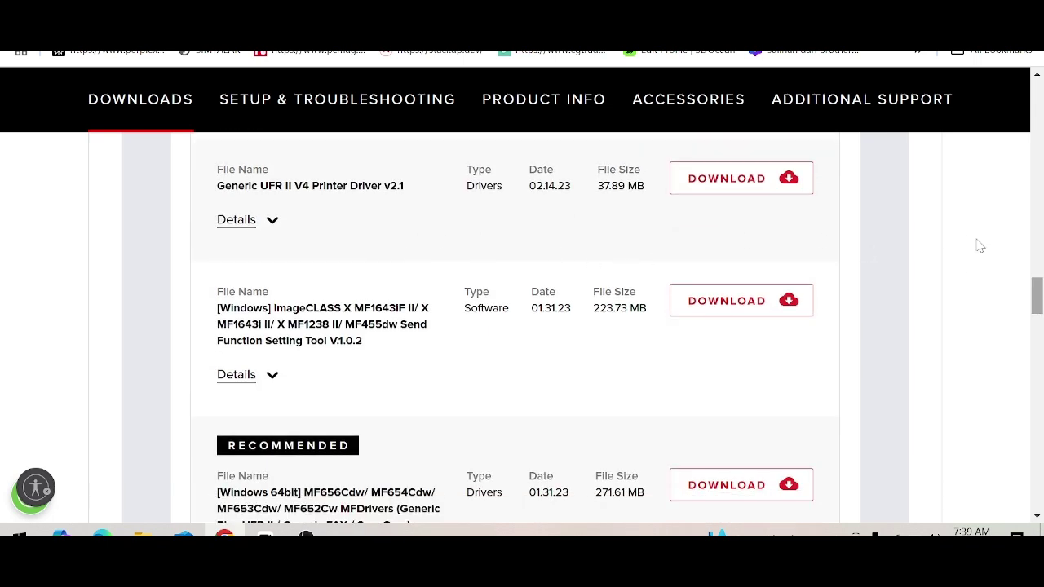
mouse_move(1038, 299)
mouse_down()
mouse_move(1038, 281)
mouse_move(1038, 295)
mouse_up()
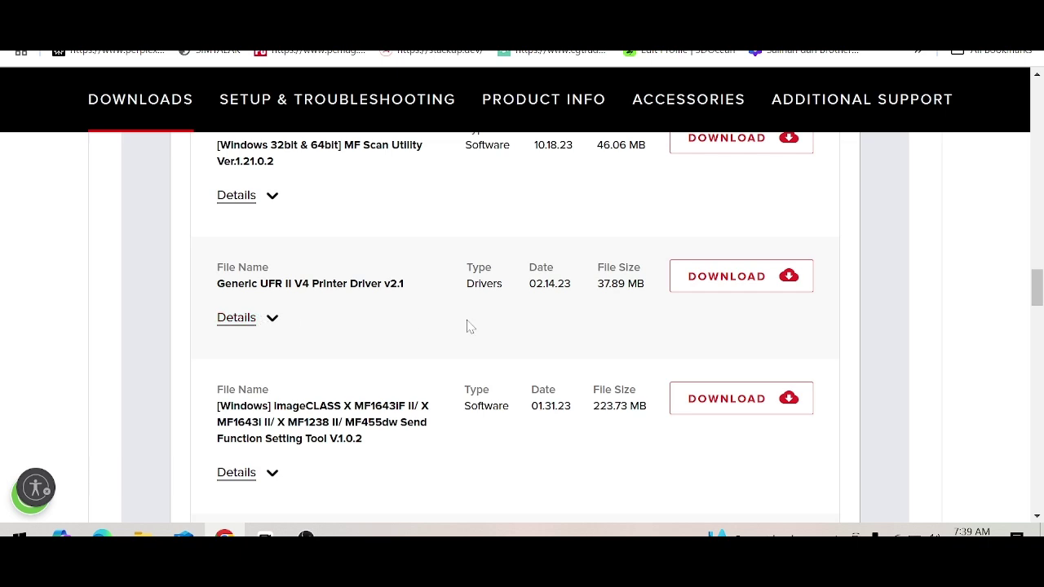
click(685, 275)
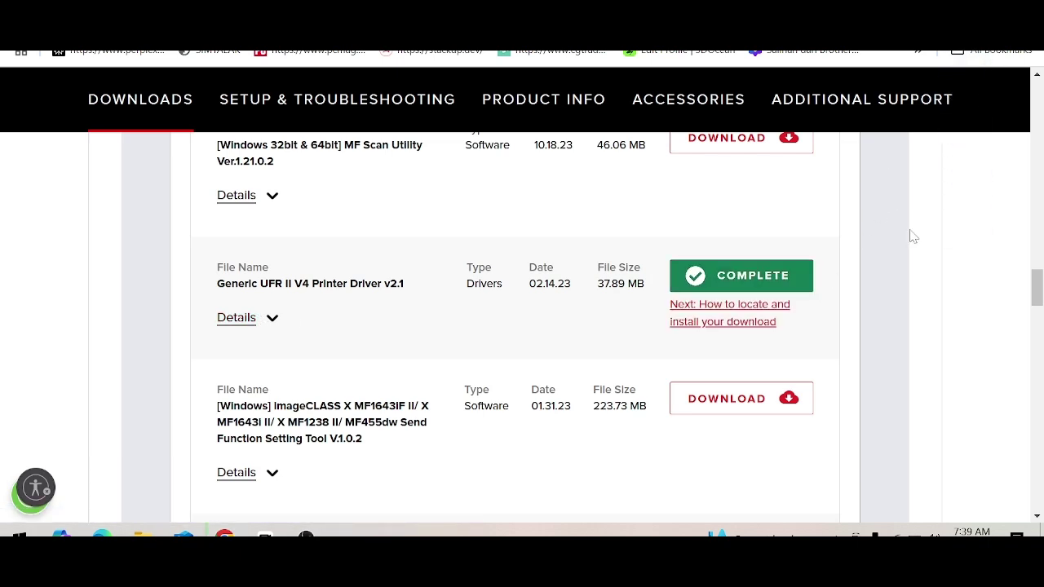
Check the downloaded GUFRII_V4_PrinterDriver_V21_00.exe file in the browser's recent downloads list
drag(1038, 292, 1036, 126)
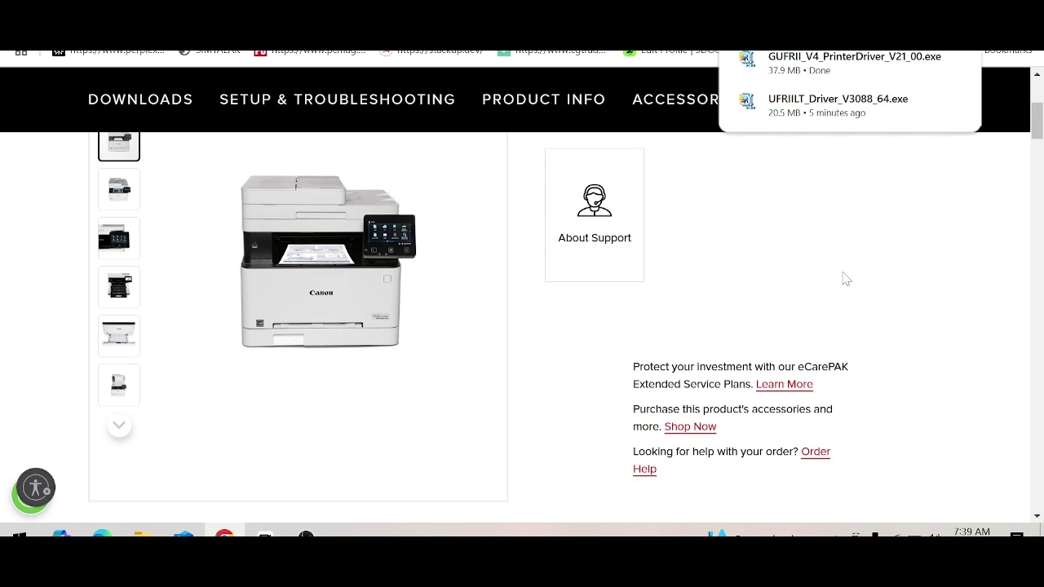
mouse_move(880, 80)
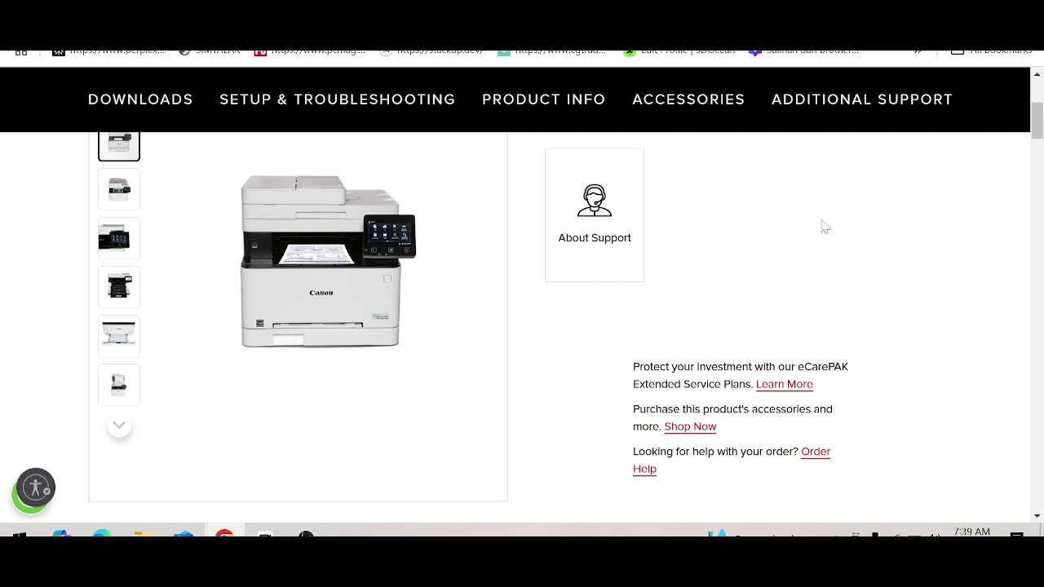
drag(1039, 130, 1039, 118)
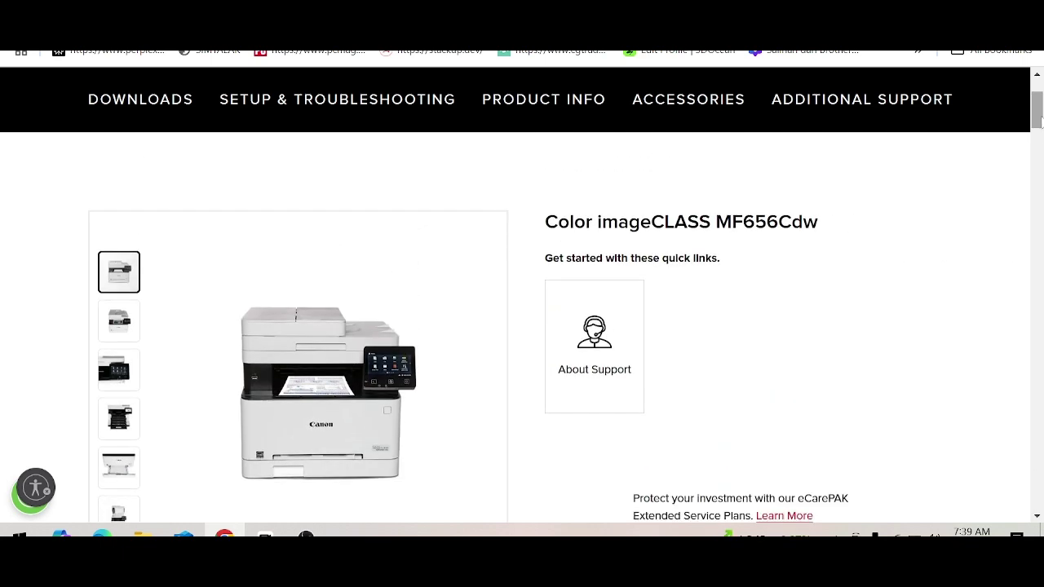
drag(1039, 118, 1039, 116)
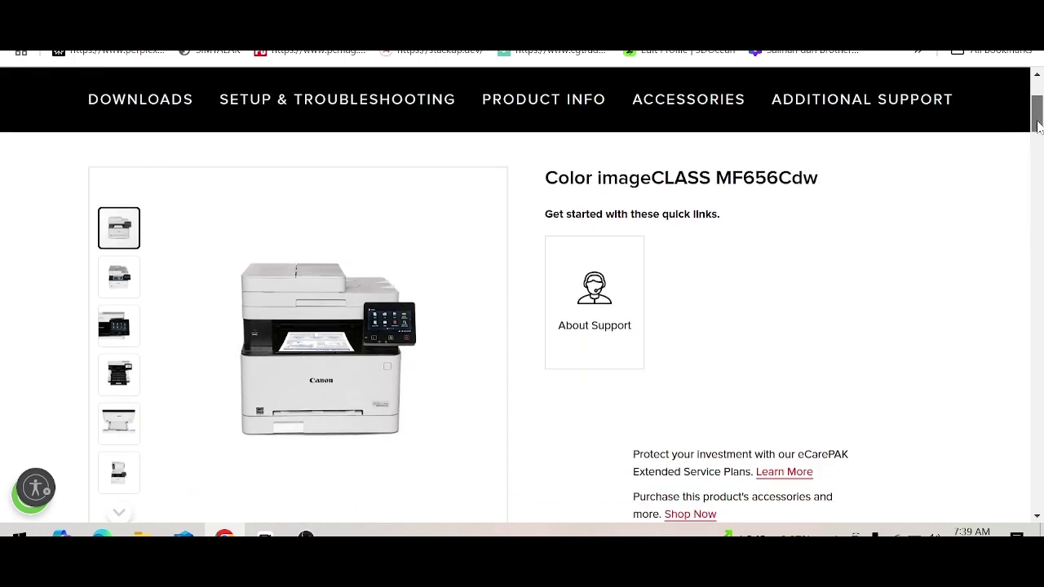